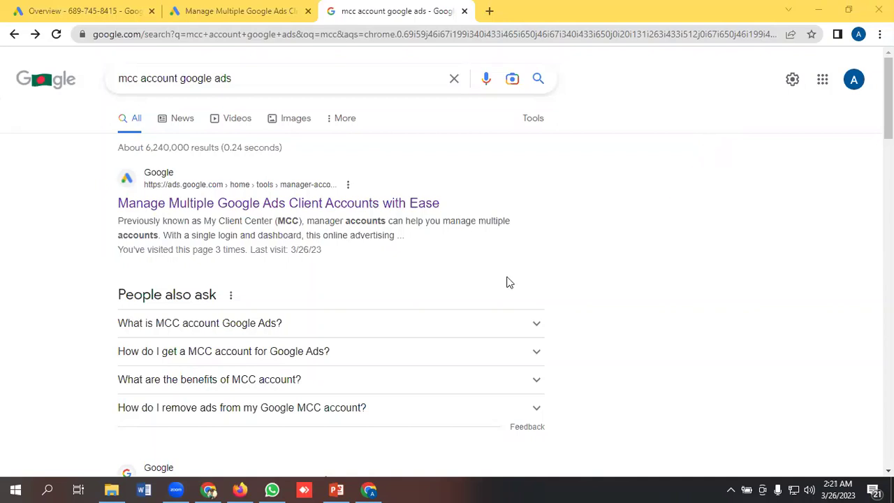
Review the Create MCC Account slide in PowerPoint and return to the Chrome search results
click(336, 489)
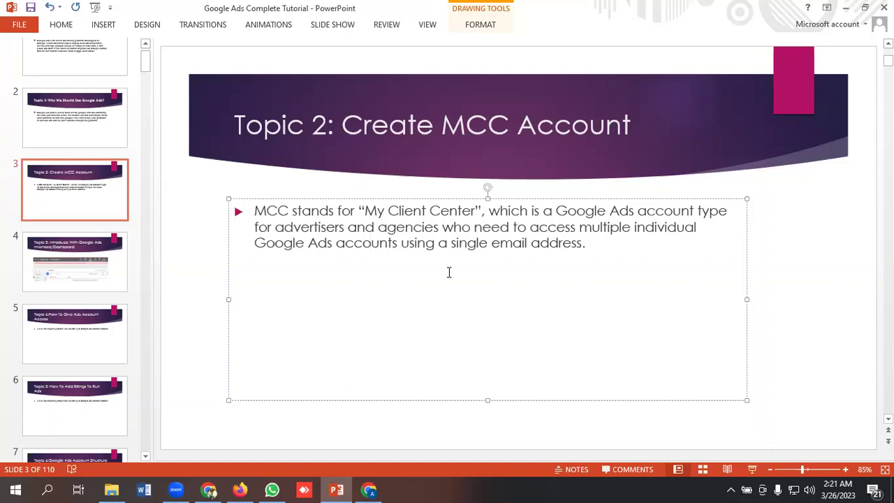
click(380, 482)
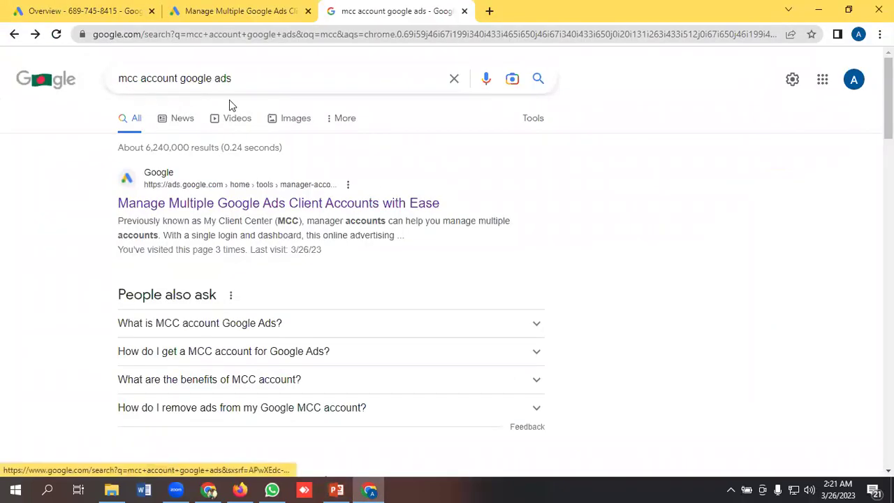
Open the Create a Google Ads manager account help article and follow its link to the manager account homepage
scroll(261, 140, down, 4)
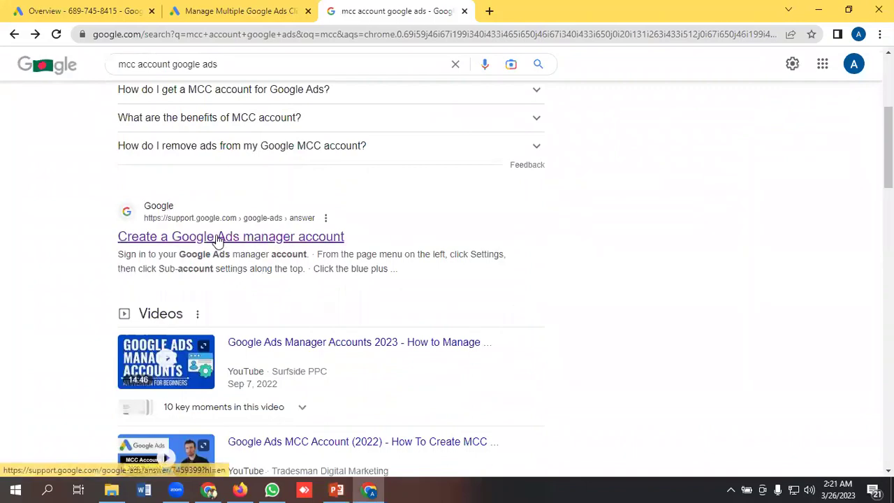
click(218, 238)
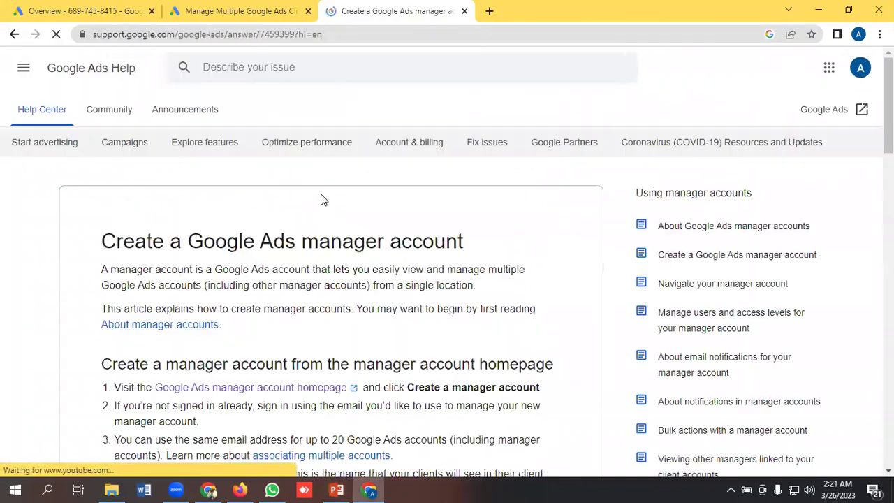
scroll(321, 203, down, 1)
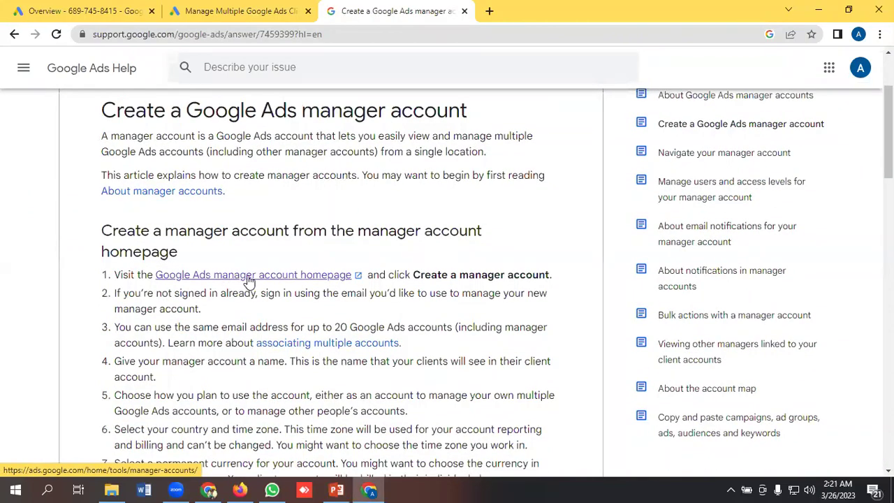
click(250, 277)
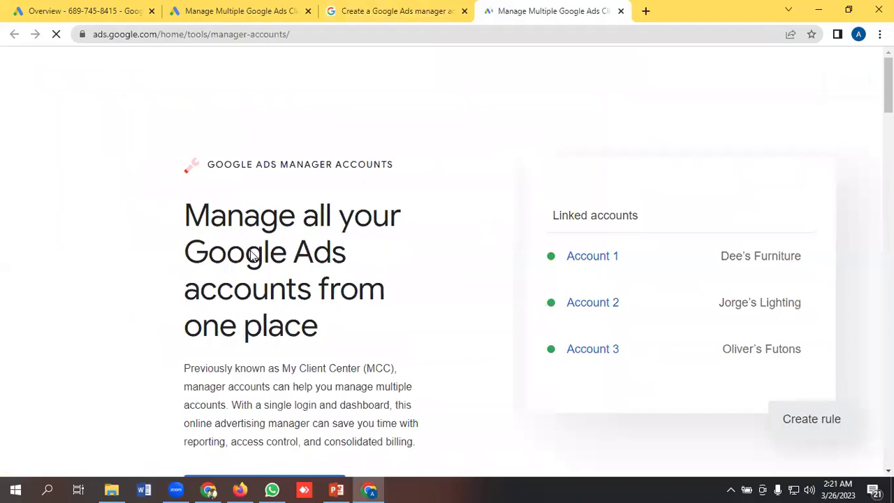
Start creating a manager account from the homepage and close the leftover help article and manager accounts pages
scroll(262, 248, down, 3)
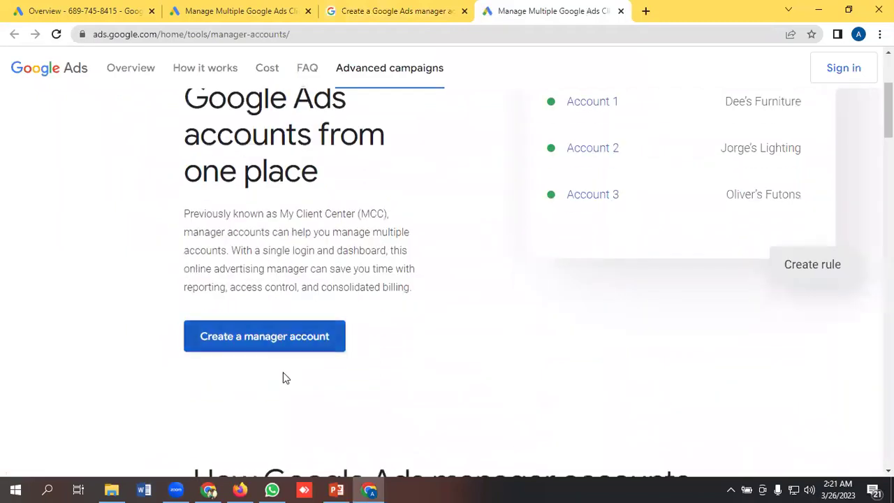
click(282, 346)
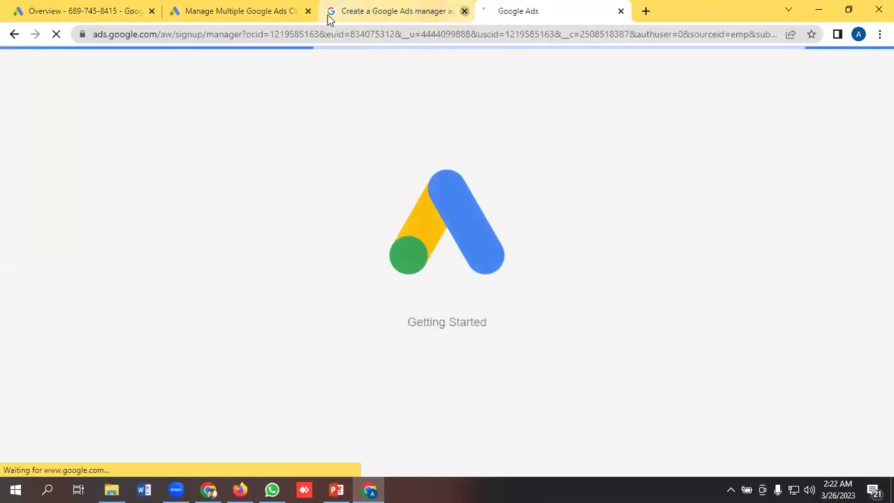
key(ctrl+w)
click(308, 11)
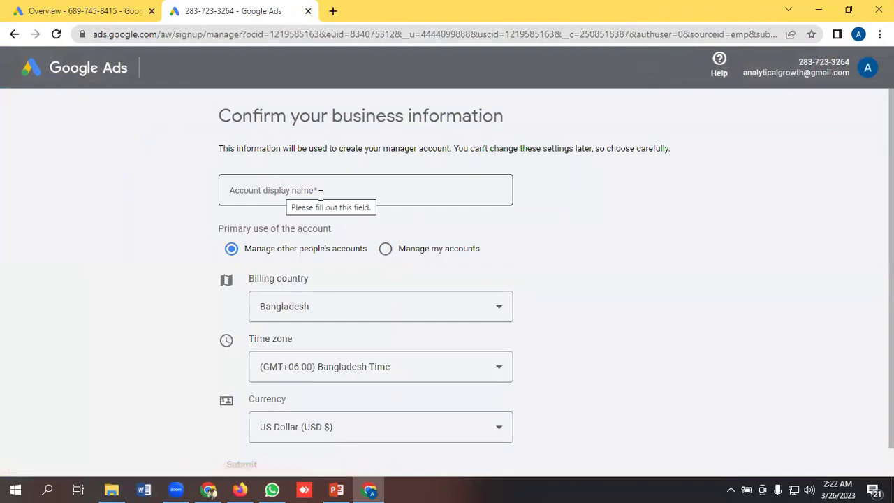
Name the manager account "Analytical Grwoth", submit the business information and open the new account
click(269, 190)
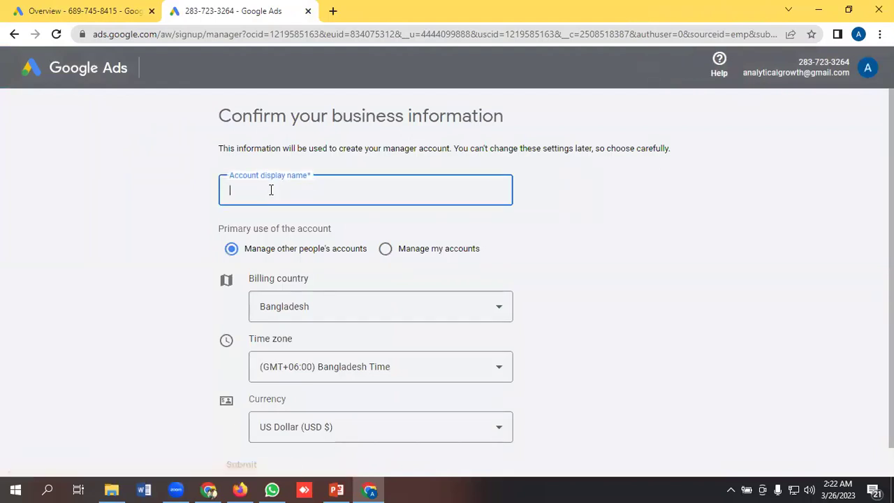
text(A)
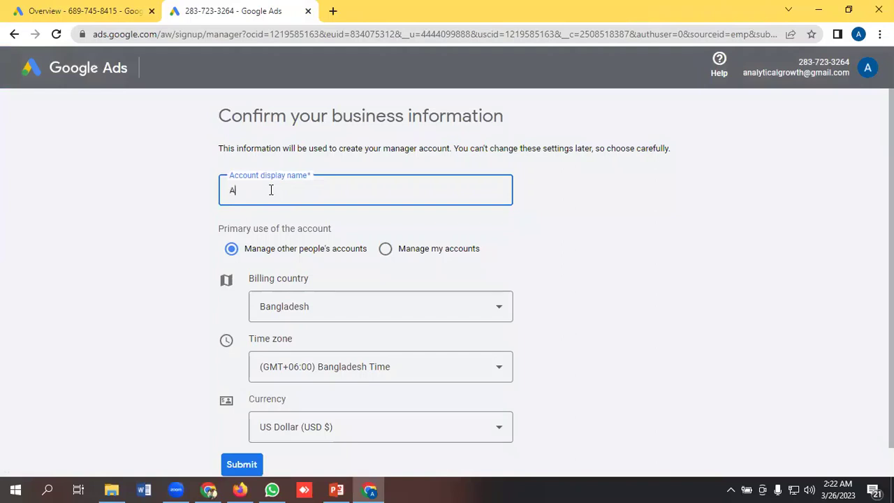
text(nalytical Grwoth)
click(277, 190)
text(woth)
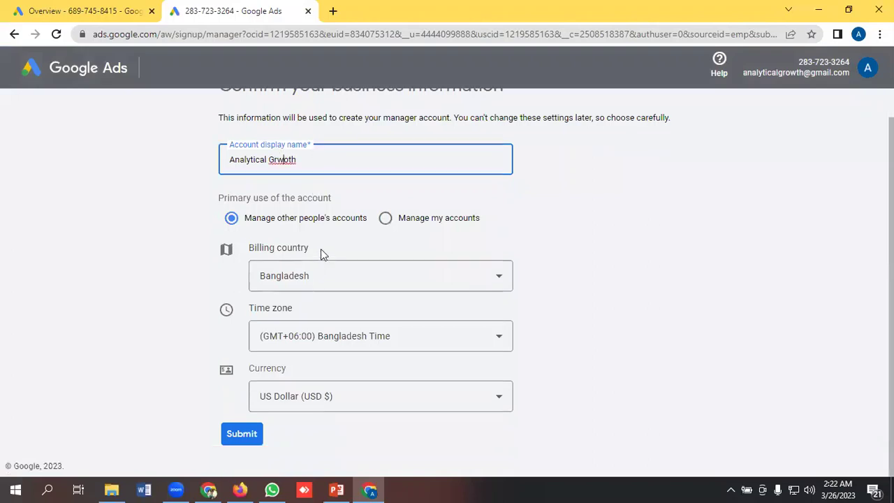
scroll(320, 258, down, 1)
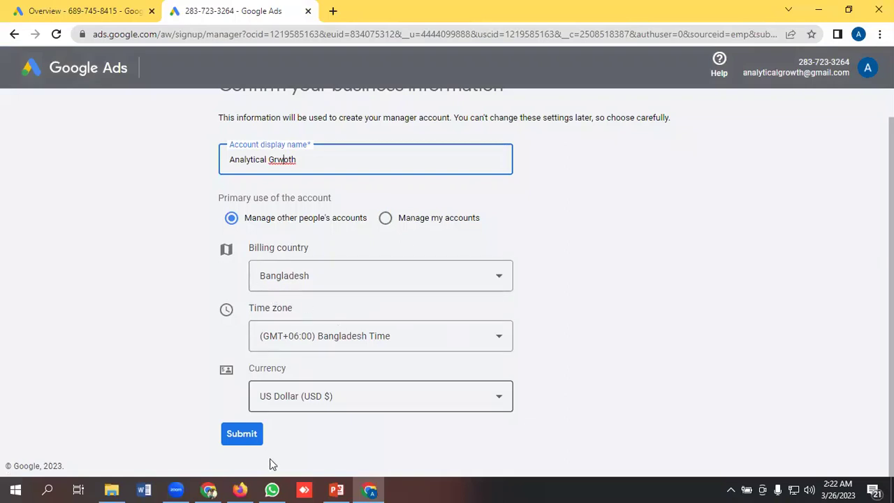
click(237, 434)
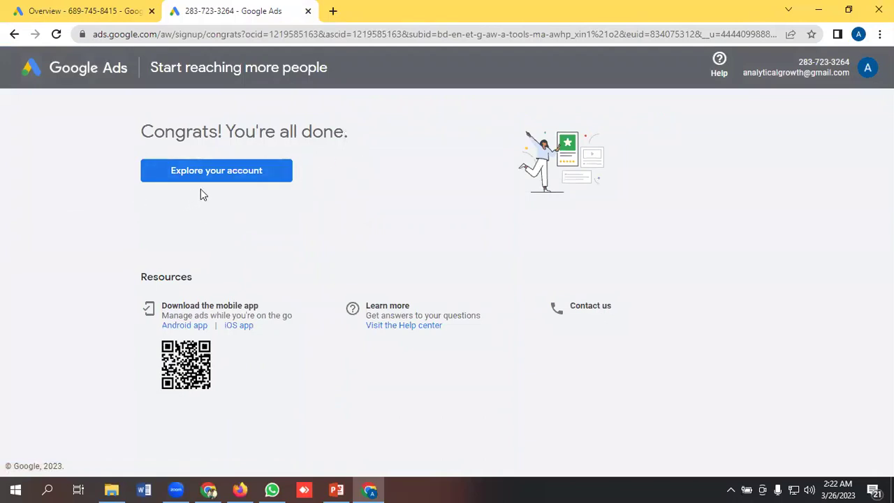
click(289, 173)
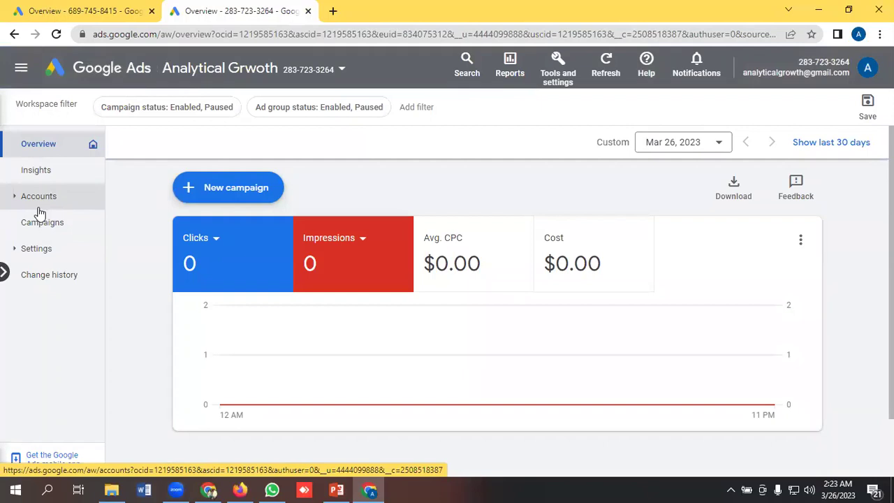
Compare the manager account's navigation with the existing account, and start linking an existing account from the accounts performance page
click(43, 223)
click(96, 8)
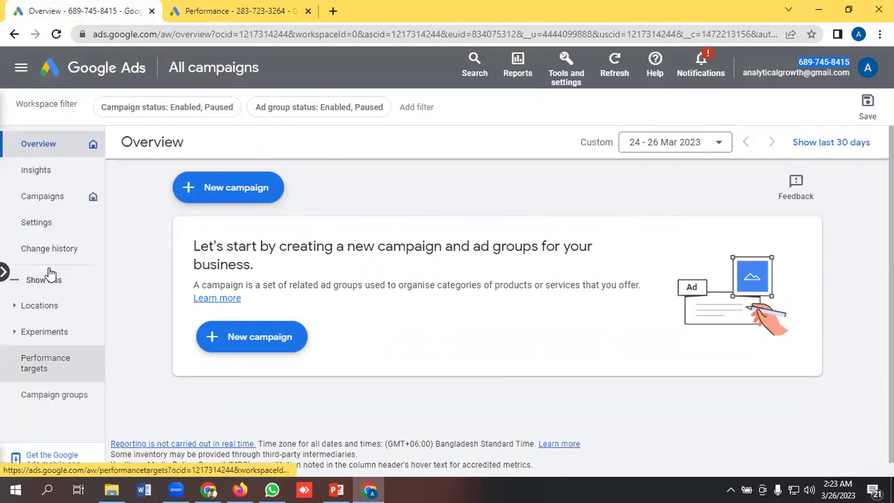
click(225, 8)
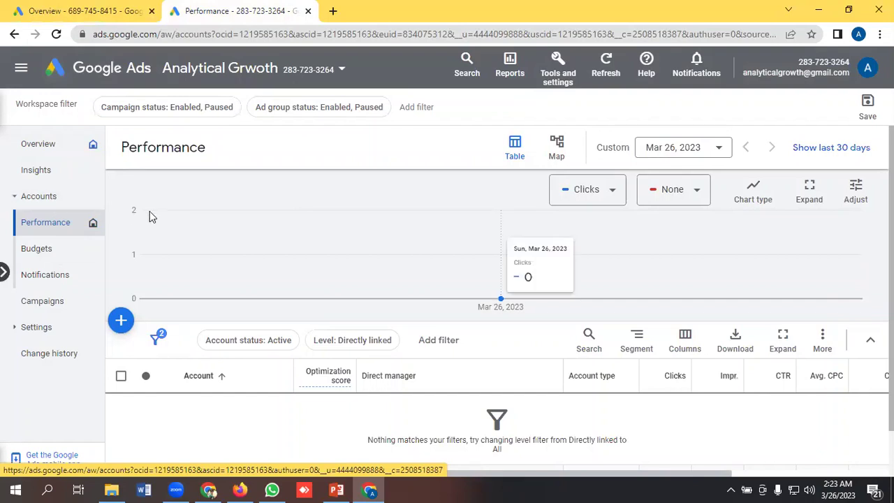
scroll(150, 211, down, 1)
mouse_move(115, 270)
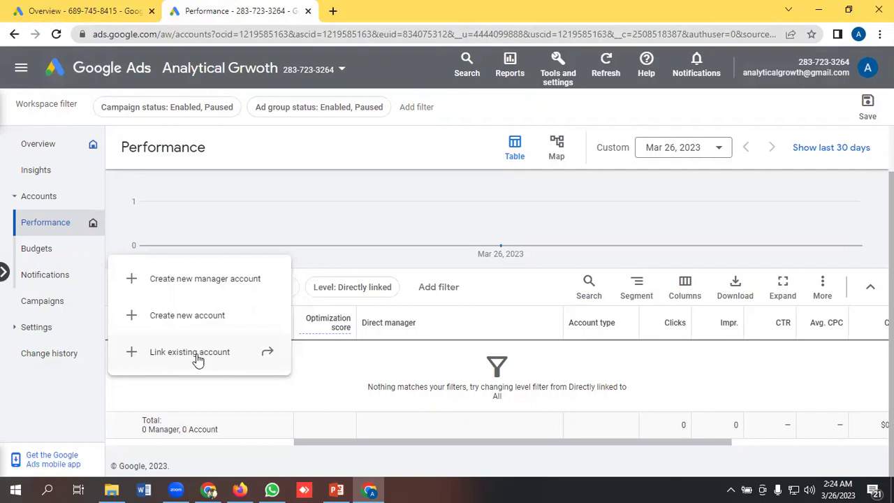
click(198, 357)
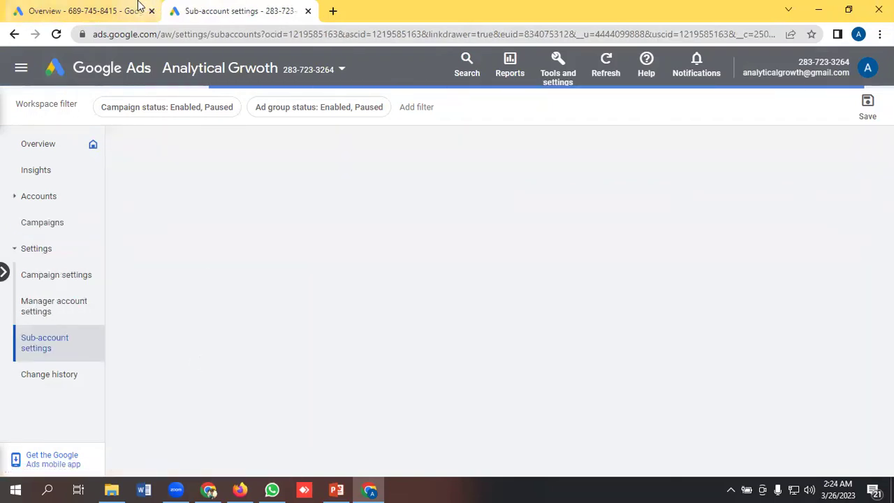
Copy the customer ID of the existing Google Ads account
click(136, 10)
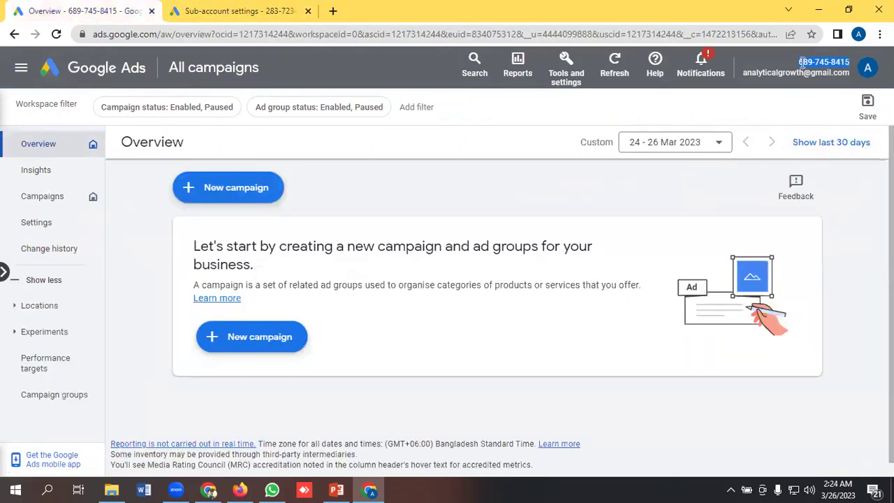
drag(800, 64, 851, 66)
right_click(824, 61)
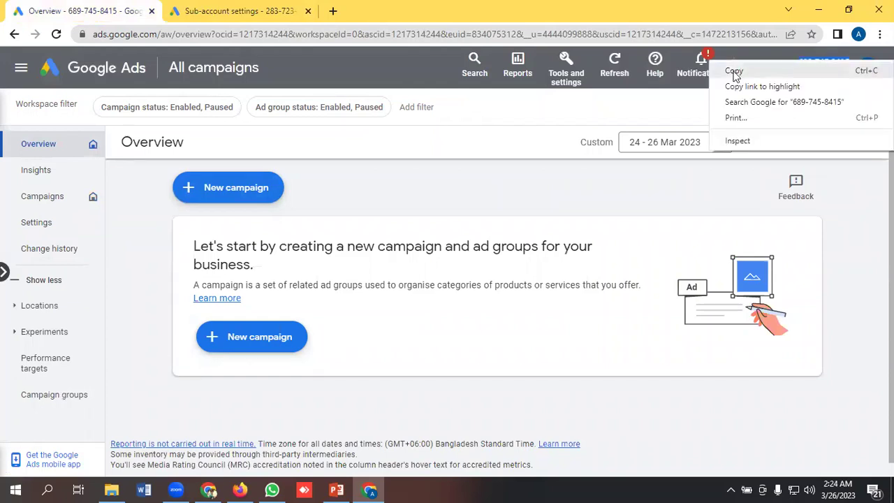
click(733, 72)
Paste the existing account's customer ID into the manager account's link form and send the link request
click(201, 11)
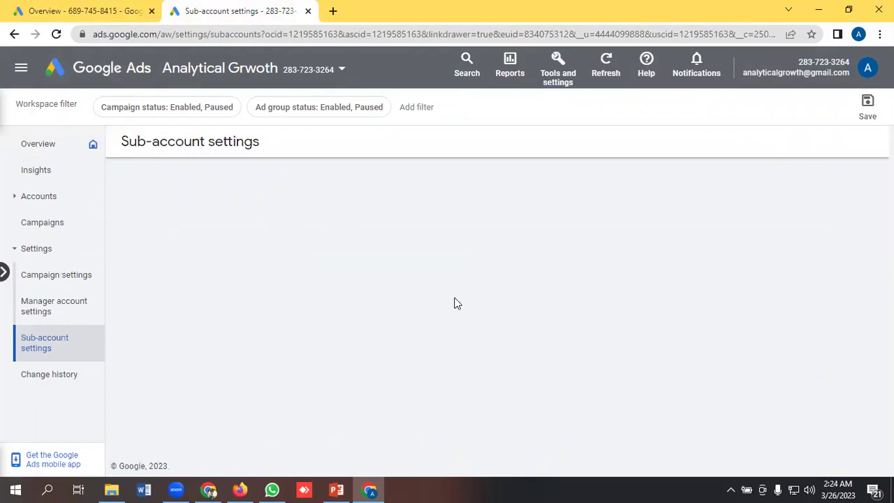
key(ctrl+Tab)
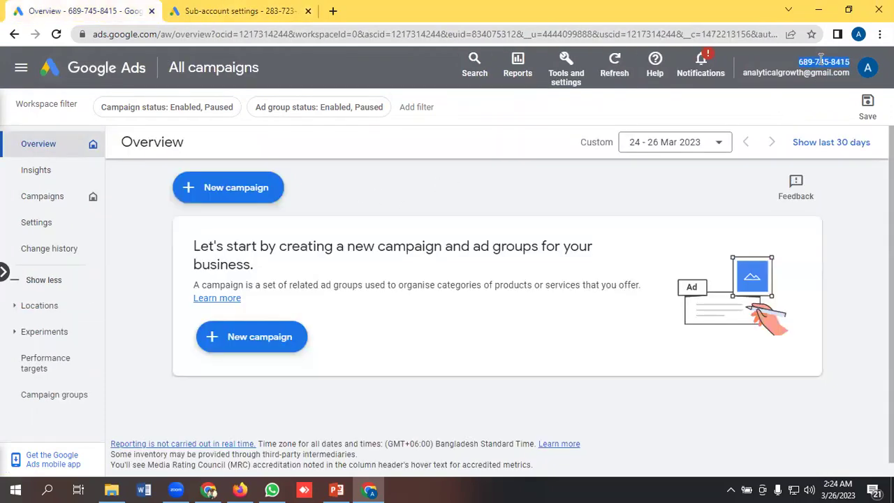
click(238, 8)
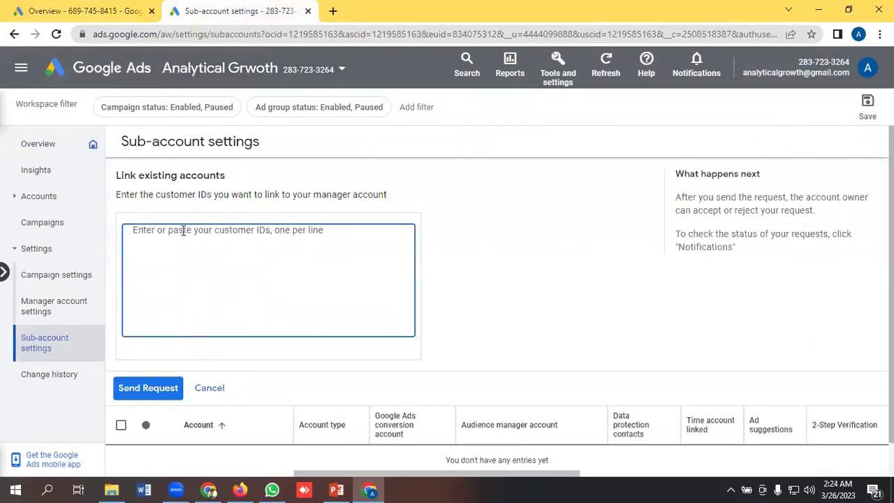
key(ctrl+v)
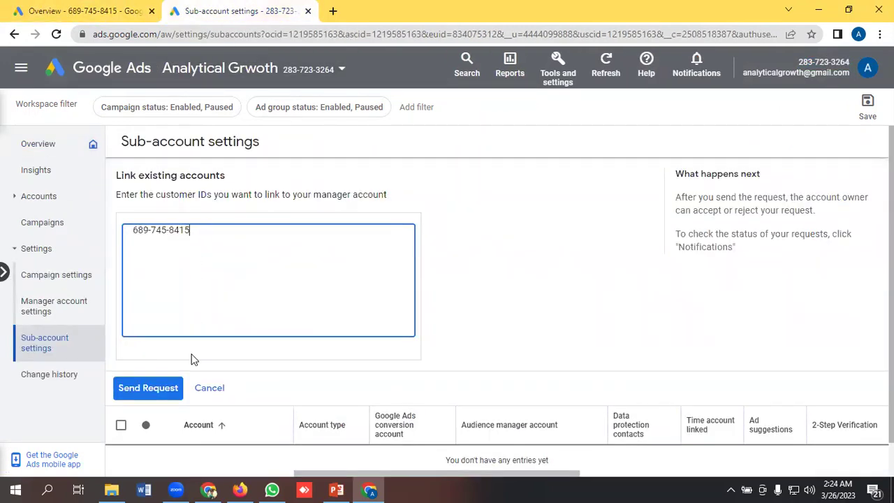
click(155, 389)
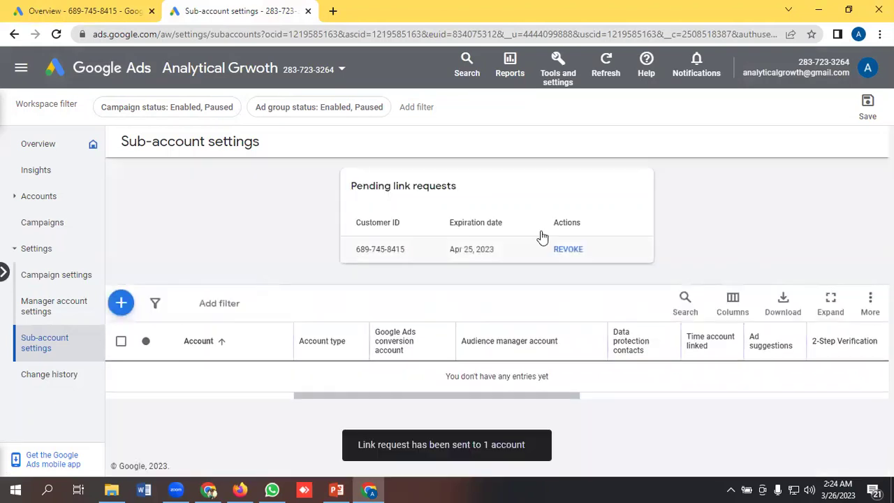
In the existing account's access and security settings, accept the Analytical Grwoth manager link request and grant access
click(113, 7)
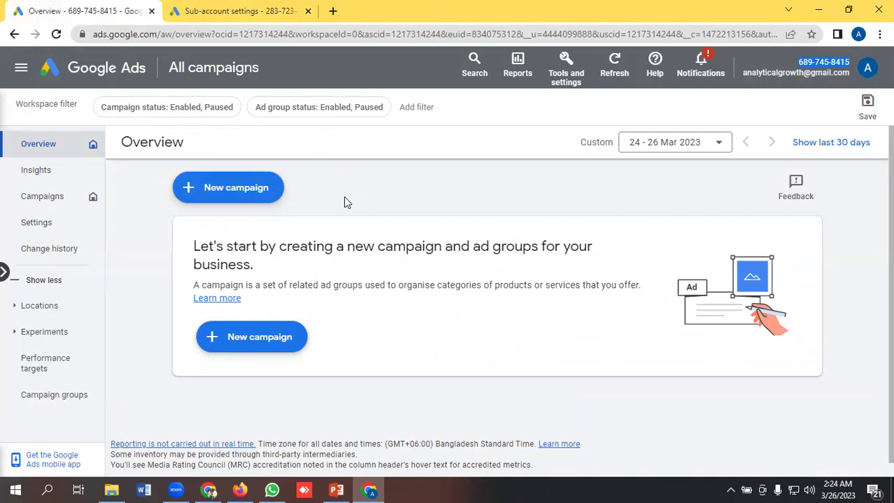
click(567, 70)
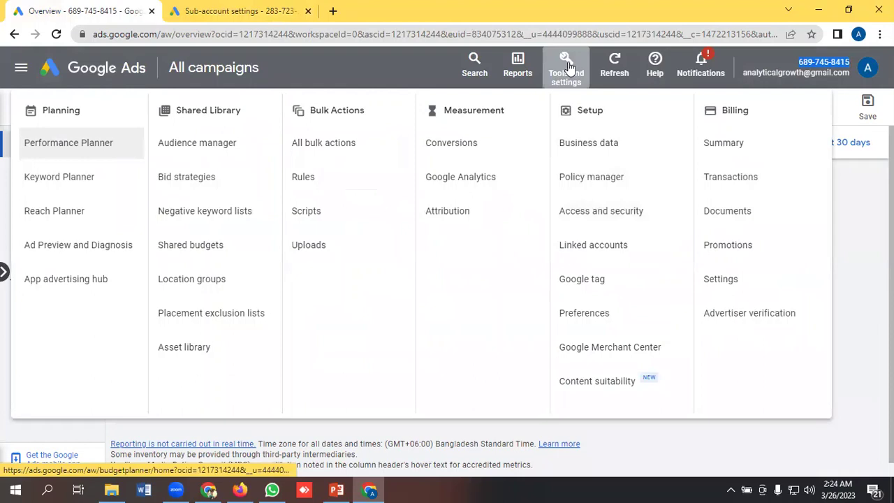
click(600, 213)
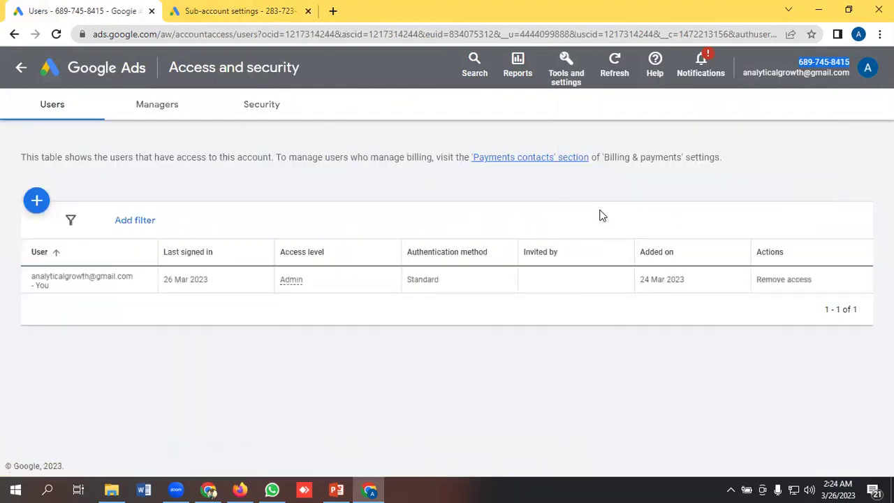
click(167, 110)
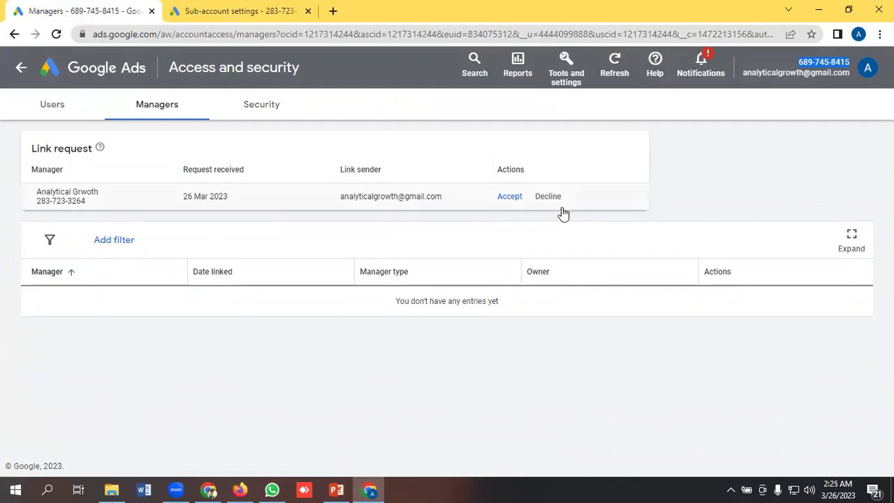
click(512, 201)
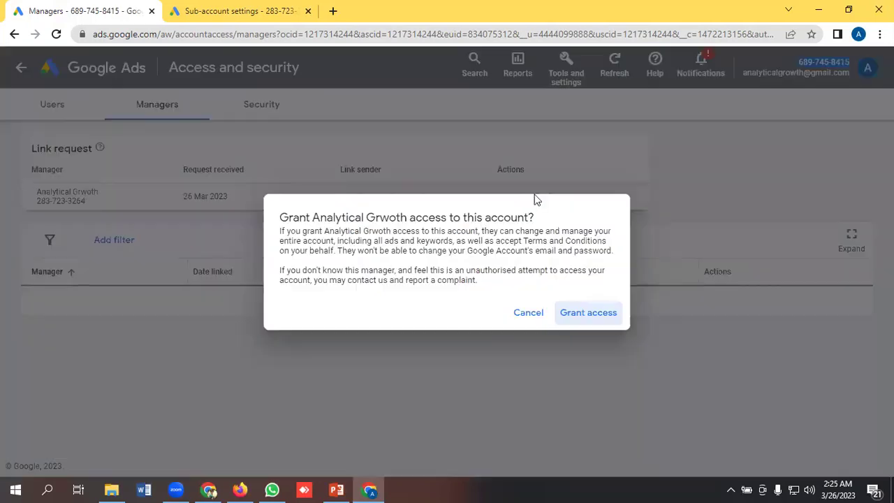
click(592, 318)
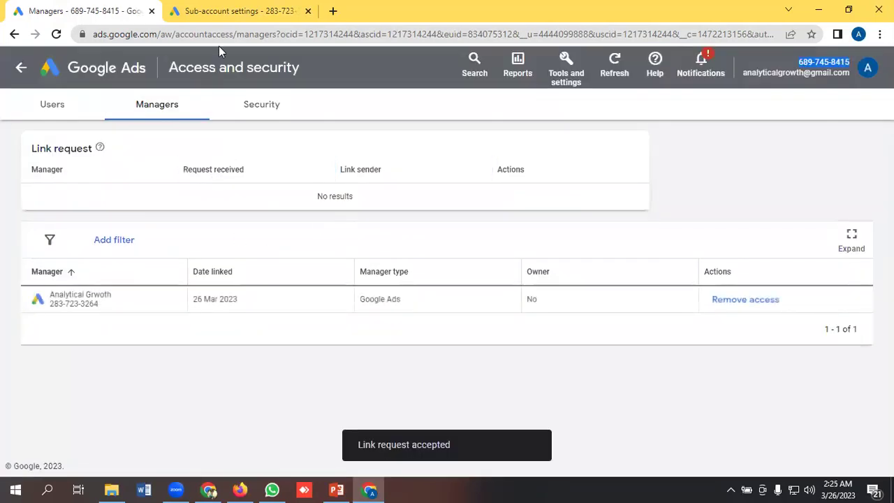
Reload the manager account's sub-account settings and check the linked account and the options for adding more accounts
click(229, 11)
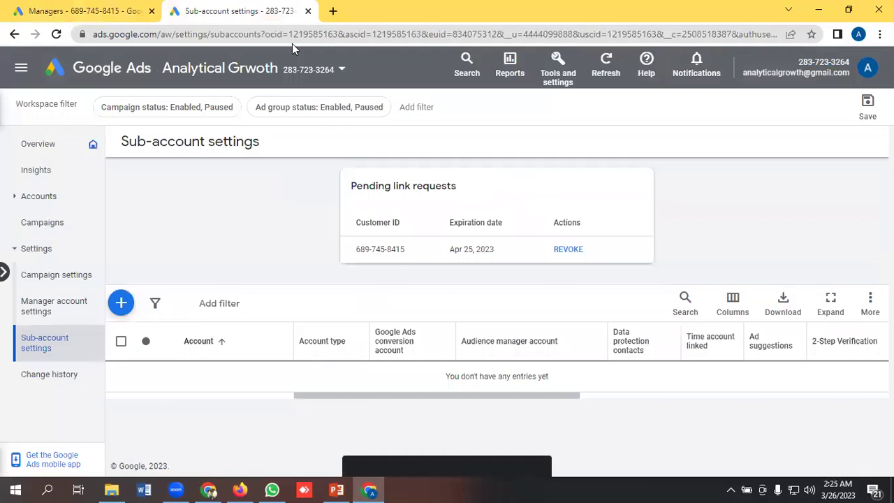
click(56, 33)
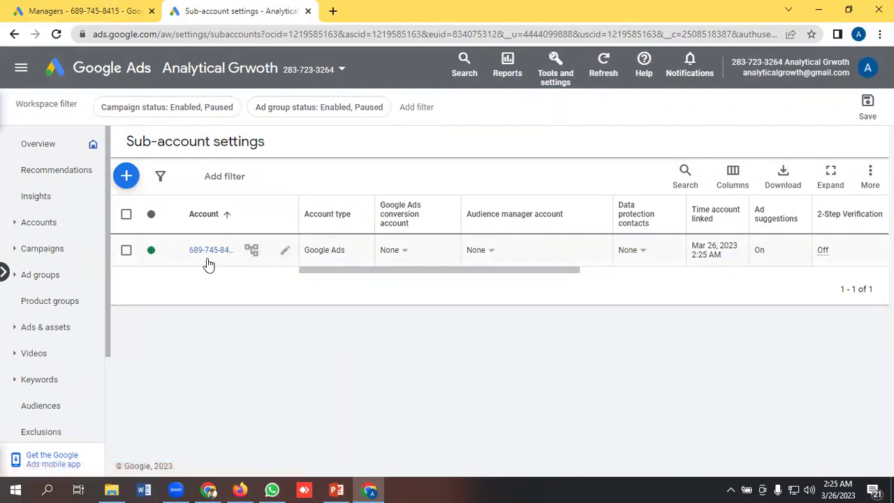
click(126, 175)
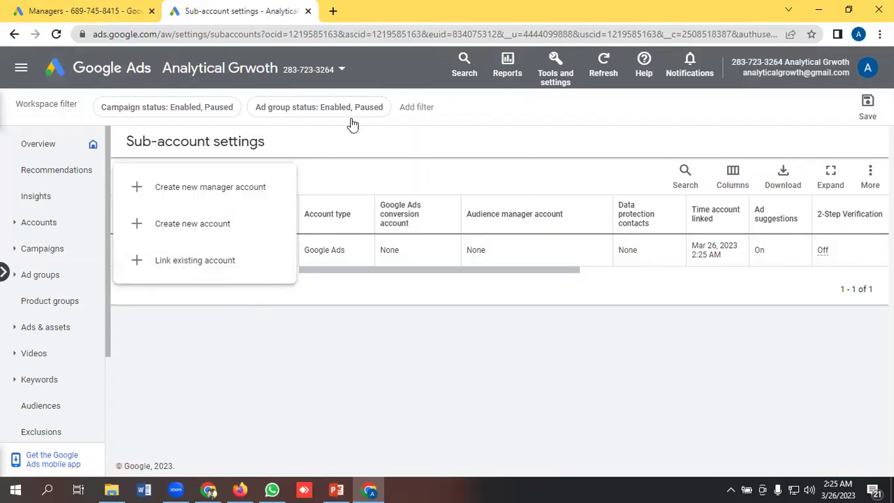
click(374, 167)
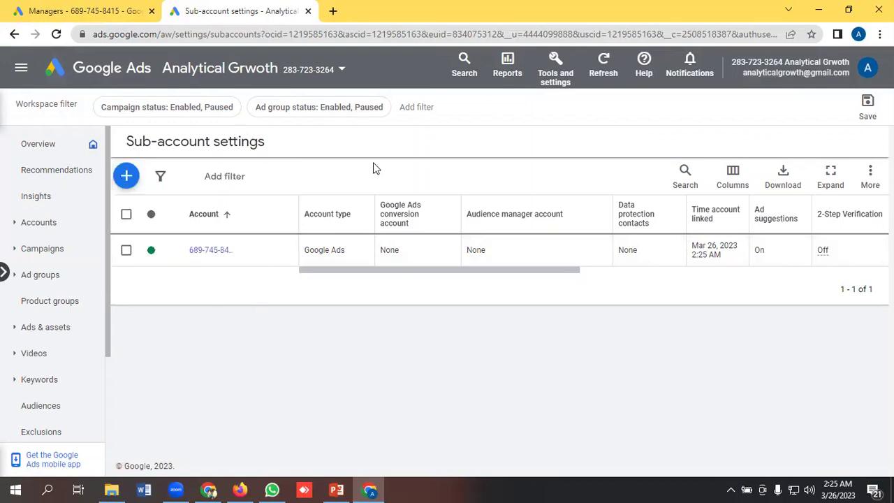